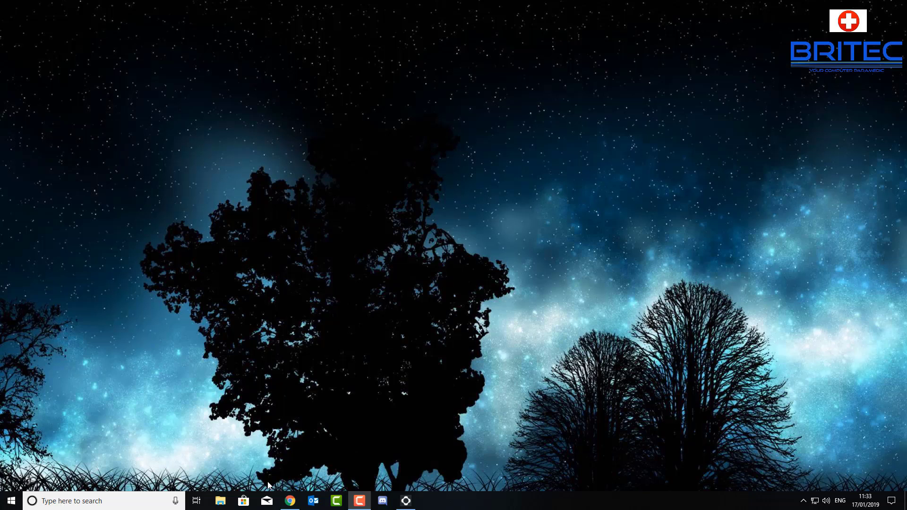
# Step: Check the network locations in File Explorer, open the MYCLOUD-HCTDDC device on the network, and close the window
pyautogui.click(542, 356)
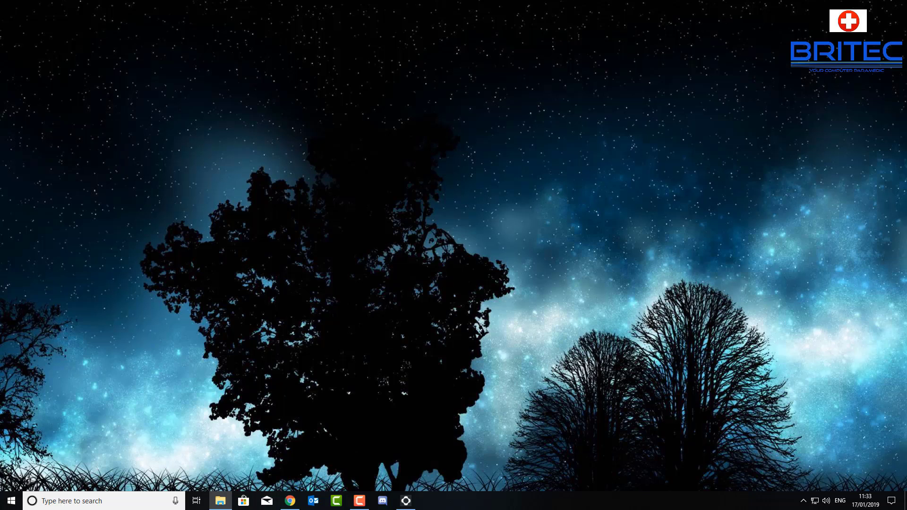
pyautogui.moveTo(906, 126); pyautogui.dragTo(545, 69)
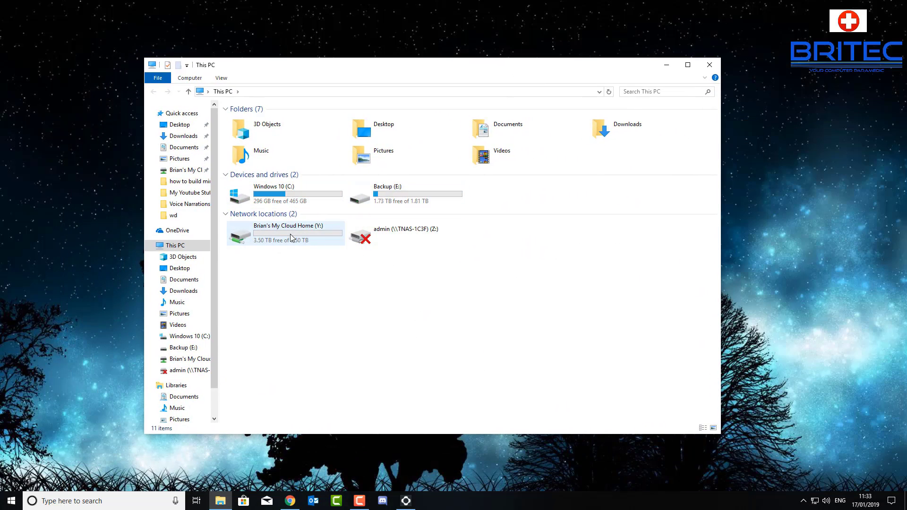
pyautogui.moveTo(261, 243)
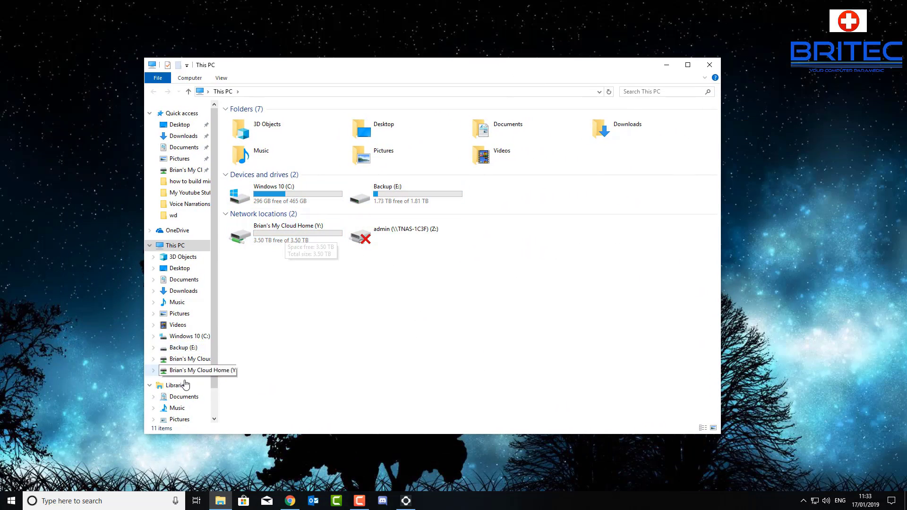
pyautogui.scroll(-1, 180, 404)
pyautogui.click(179, 404)
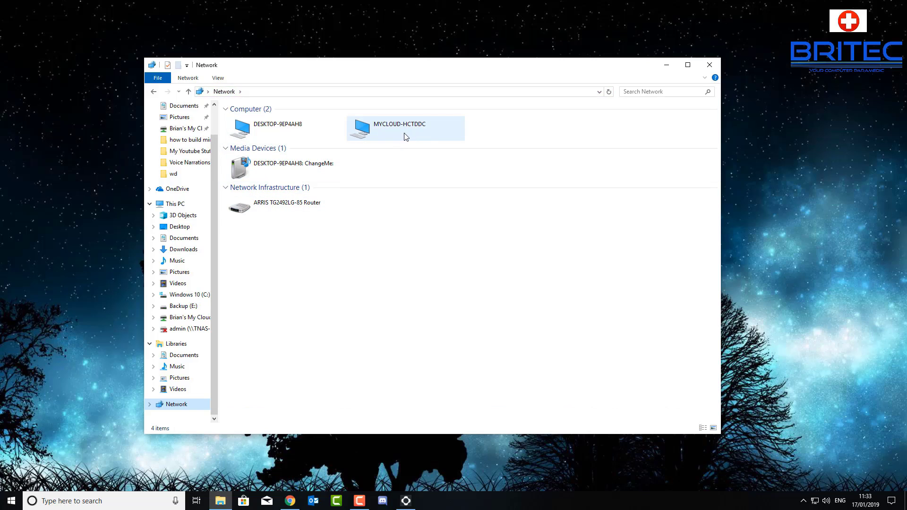
pyautogui.click(405, 137)
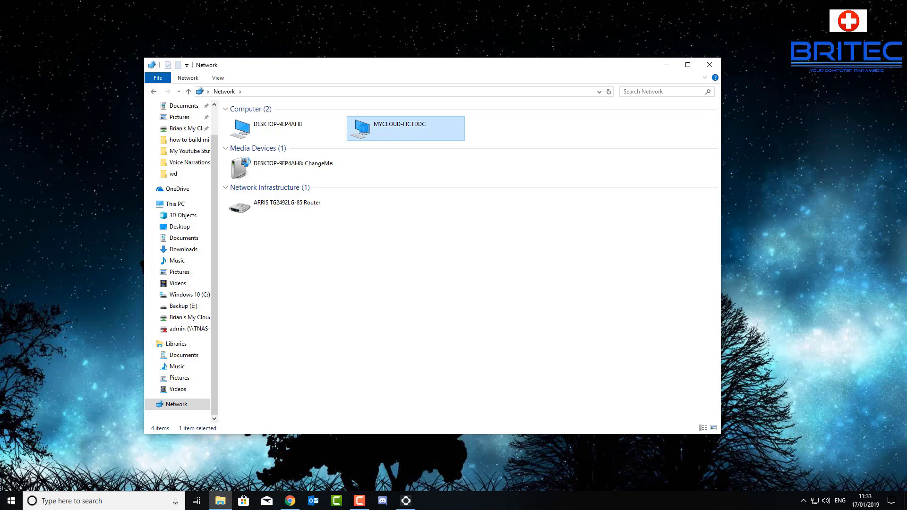
pyautogui.press('Return')
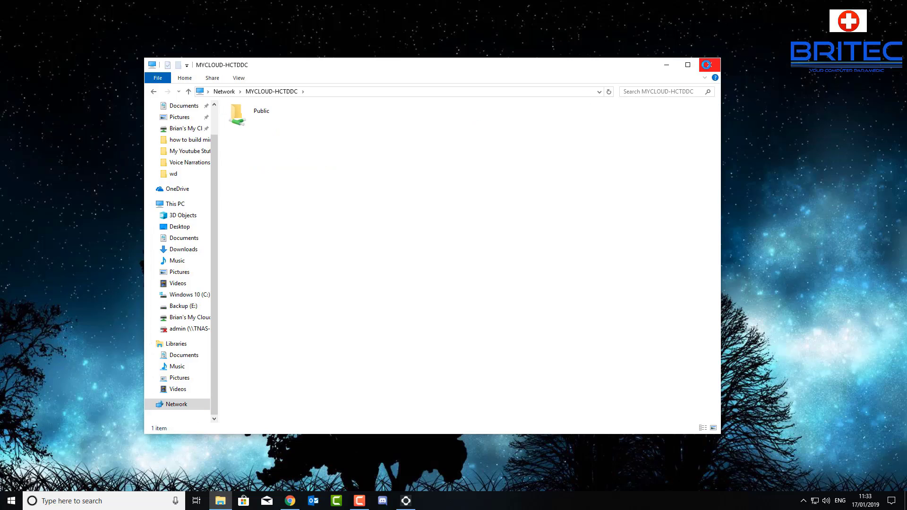
pyautogui.click(707, 65)
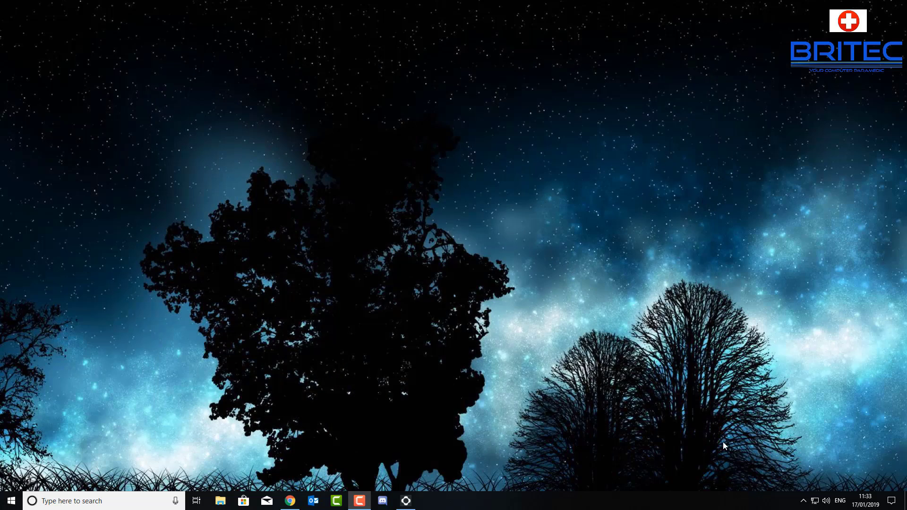
# Step: Open WD Discovery from the hidden background apps and review its connected storage and available apps
pyautogui.click(804, 502)
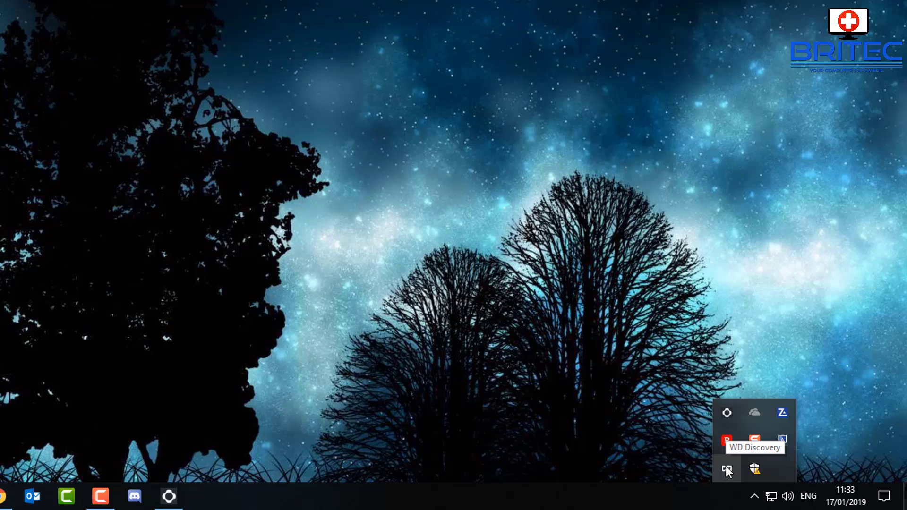
pyautogui.click(726, 468)
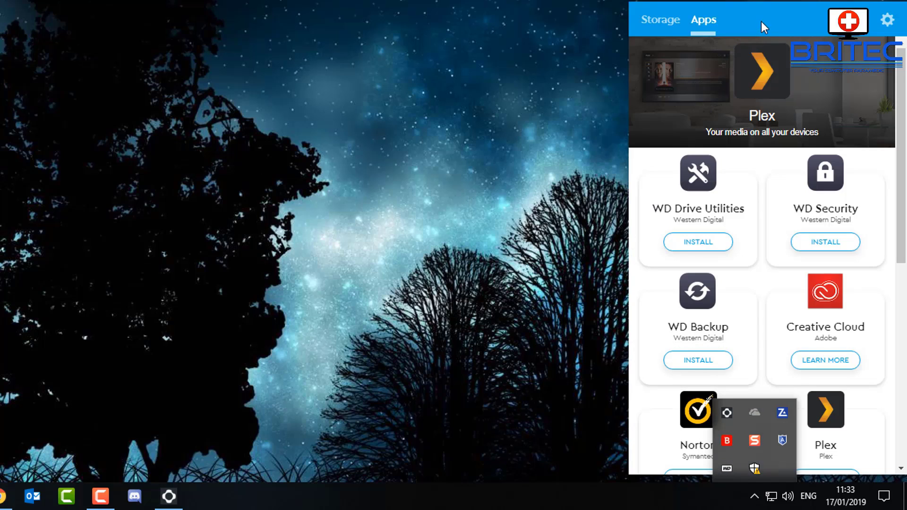
pyautogui.click(659, 20)
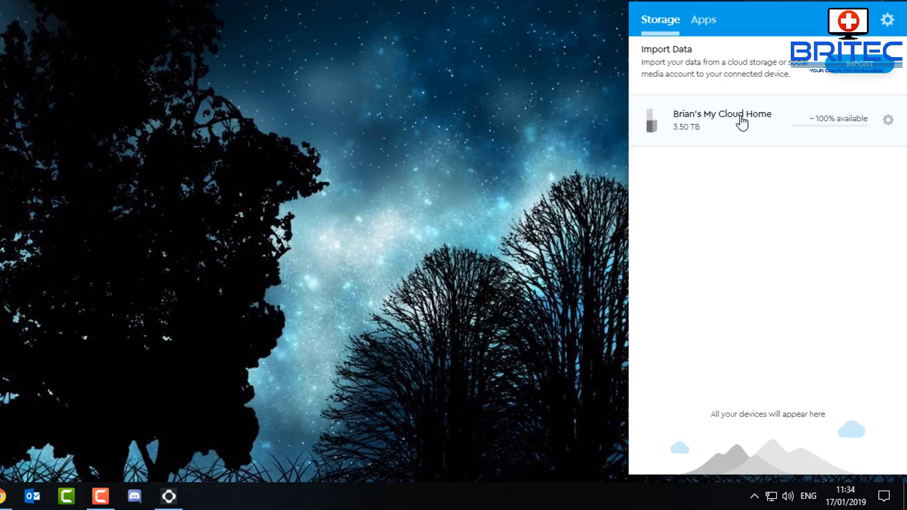
pyautogui.click(702, 34)
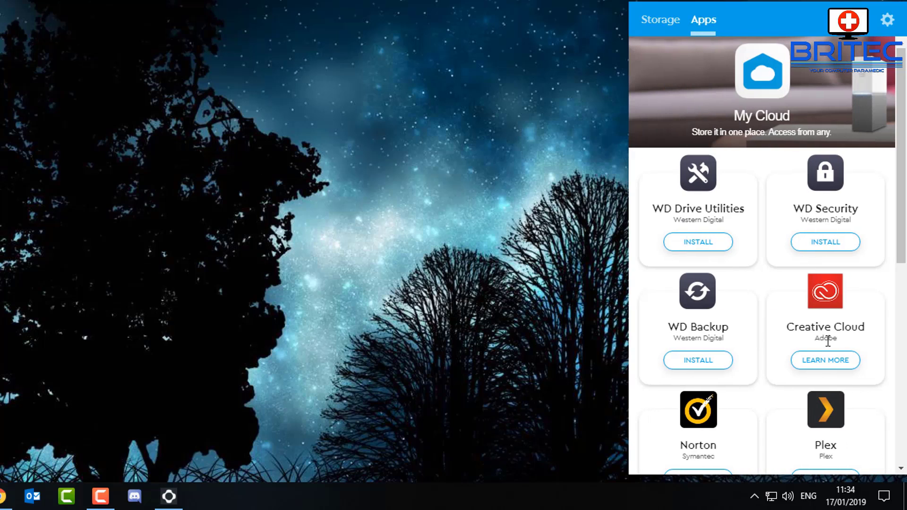
pyautogui.scroll(-2, 898, 237)
pyautogui.click(852, 337)
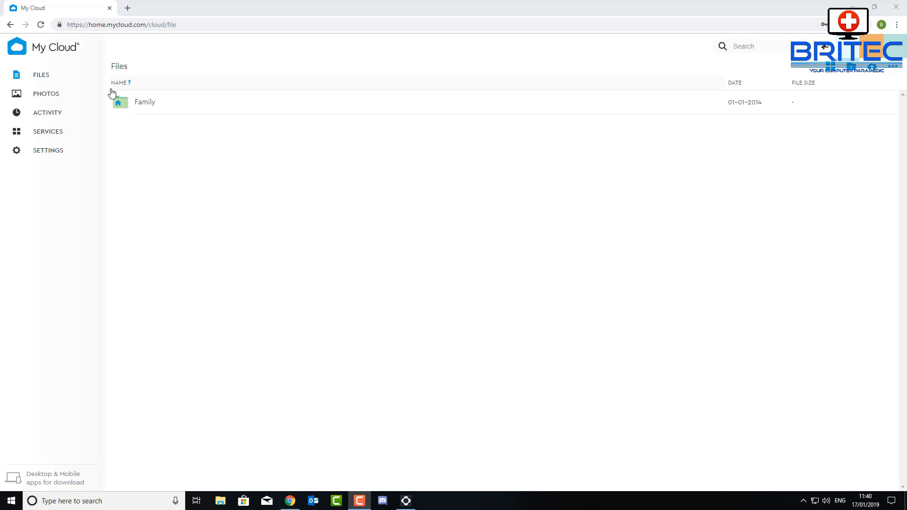
# Step: Enable the Plex service in My Cloud and agree to its Terms of Service
pyautogui.click(53, 132)
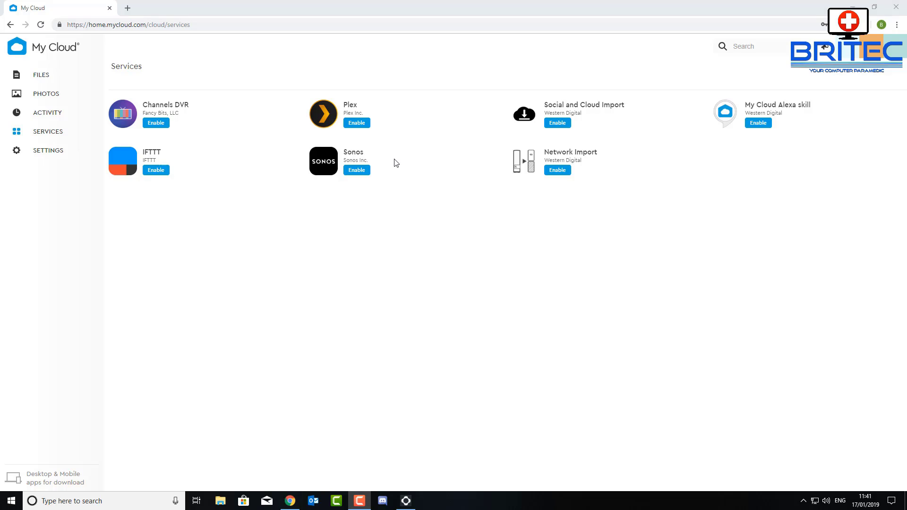
pyautogui.click(357, 125)
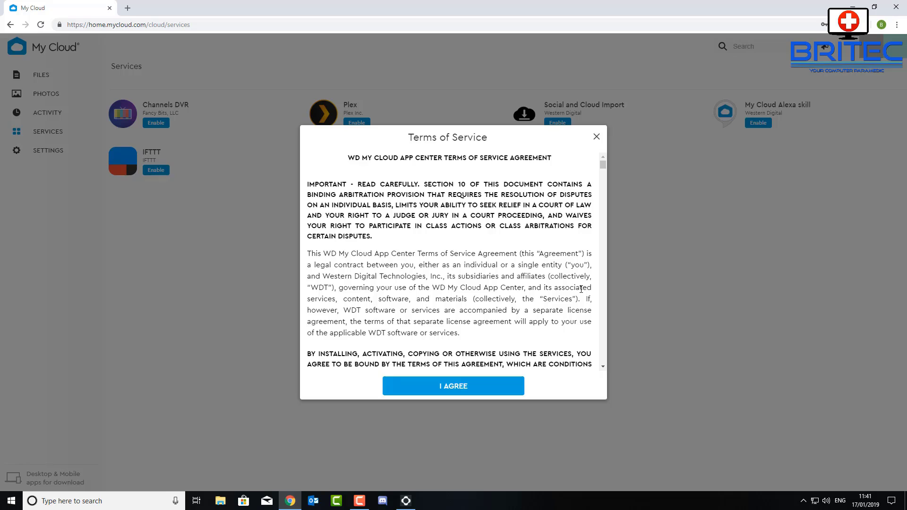
pyautogui.scroll(-15, 573, 291)
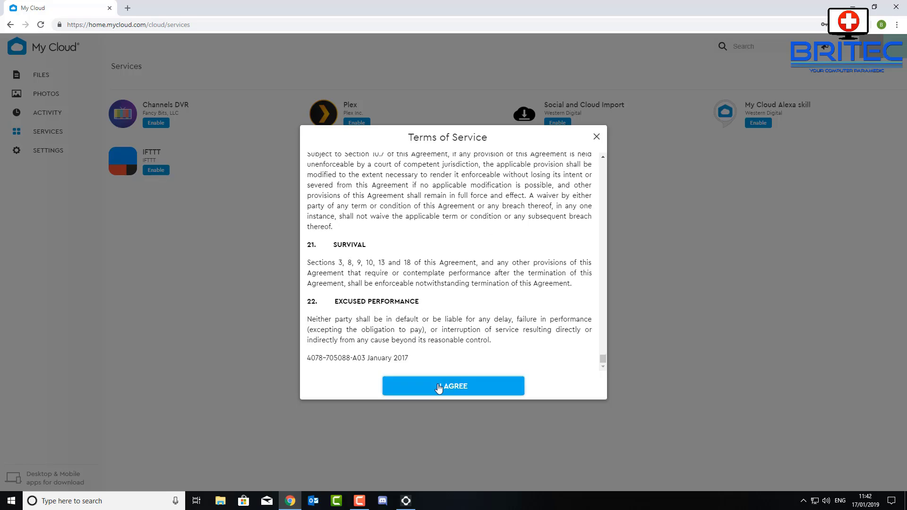
pyautogui.click(440, 386)
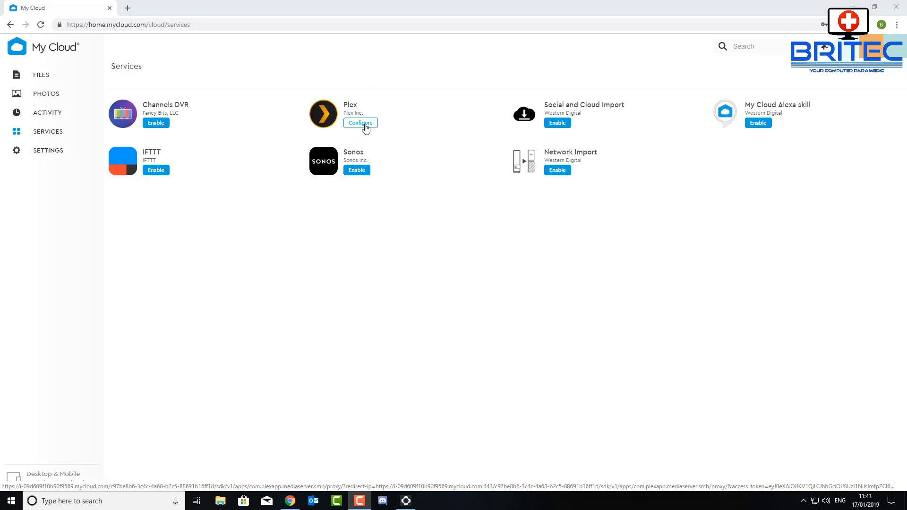
# Step: Configure Plex using the email sign-in, and finish the server setup with media access outside the home turned off and the default libraries kept
pyautogui.click(361, 123)
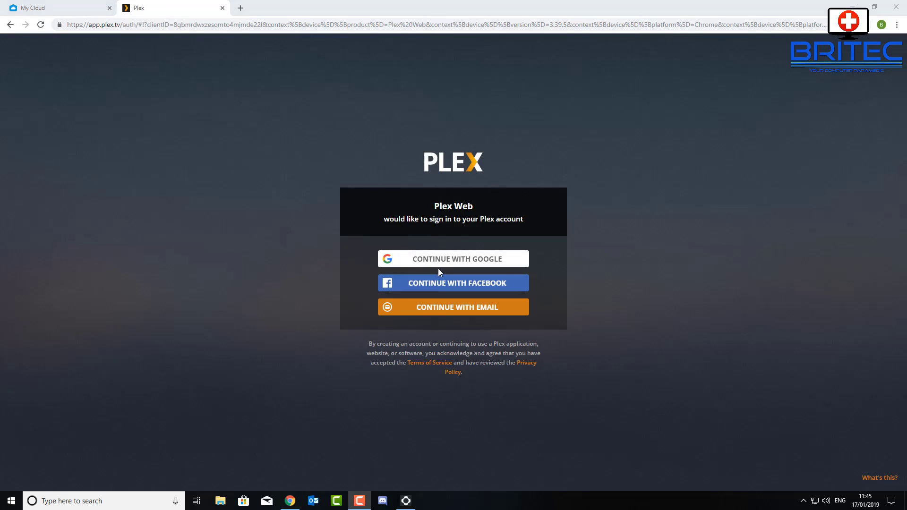
pyautogui.click(444, 310)
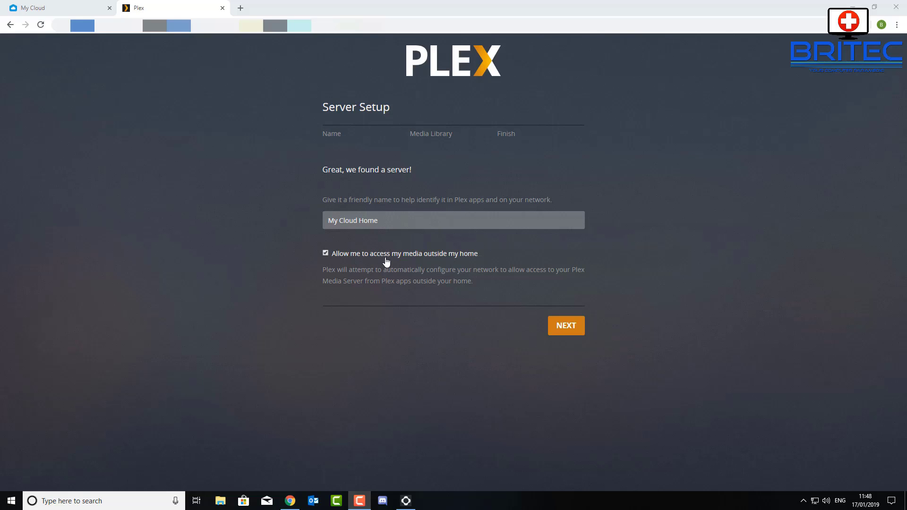
pyautogui.click(325, 254)
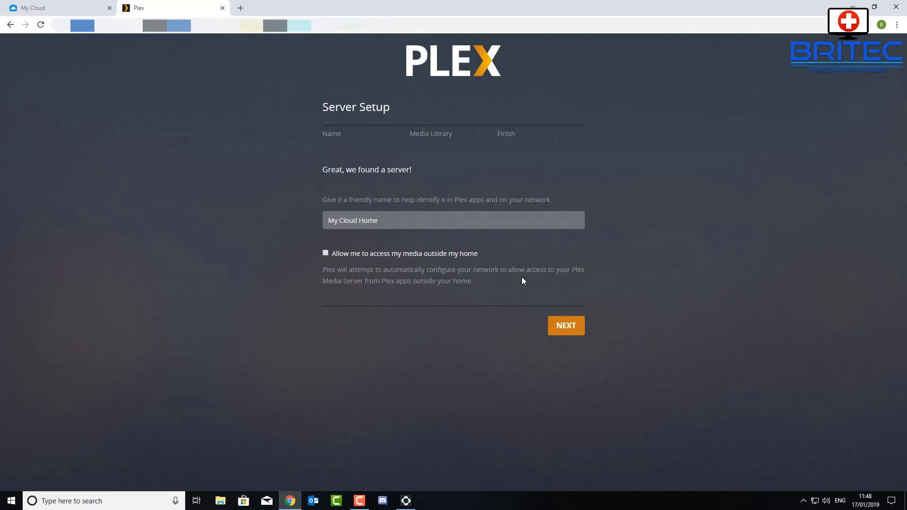
pyautogui.click(561, 333)
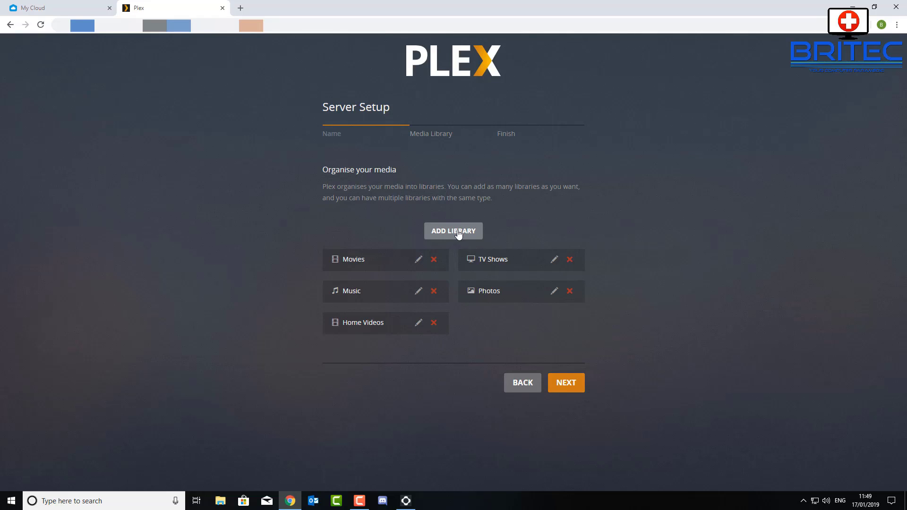
pyautogui.click(572, 387)
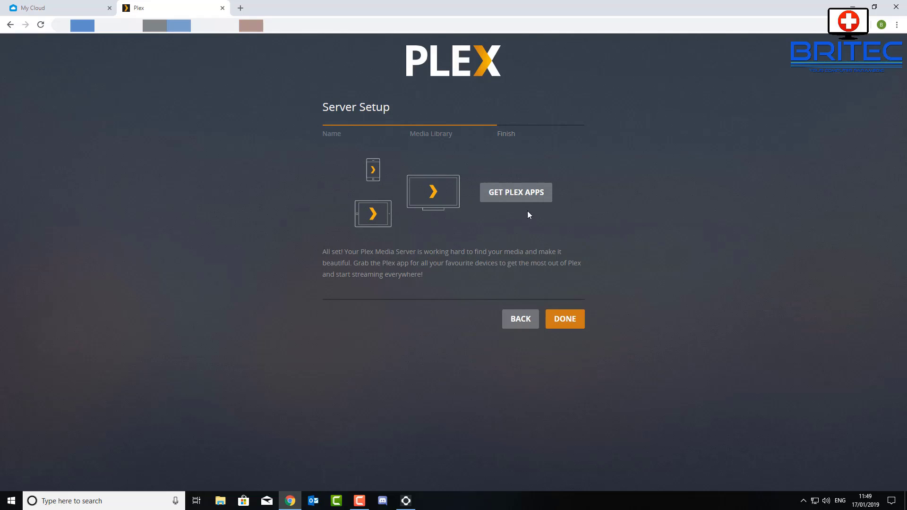
pyautogui.click(577, 321)
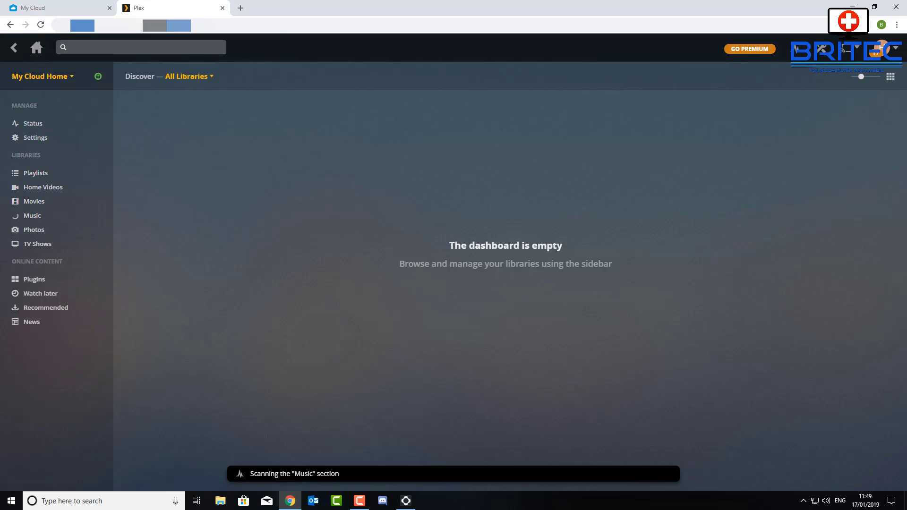
# Step: Browse the Plex folder on the My Cloud Home (Y:) drive in File Explorer, inspect Shared Movies, and close the window
pyautogui.press('super+d')
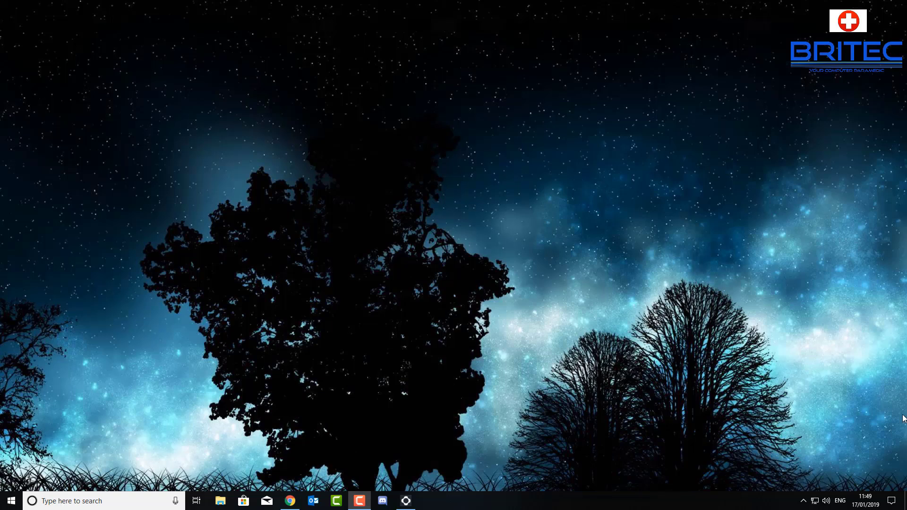
pyautogui.click(220, 501)
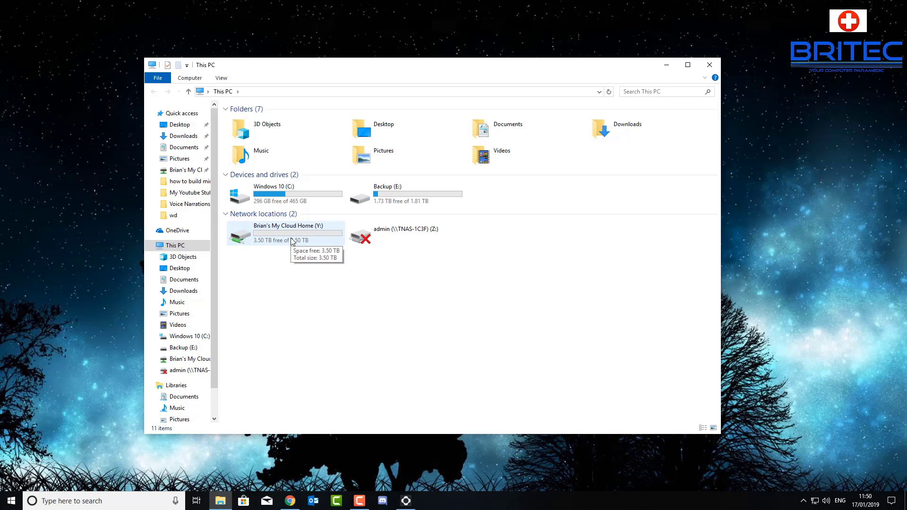
pyautogui.doubleClick(291, 242)
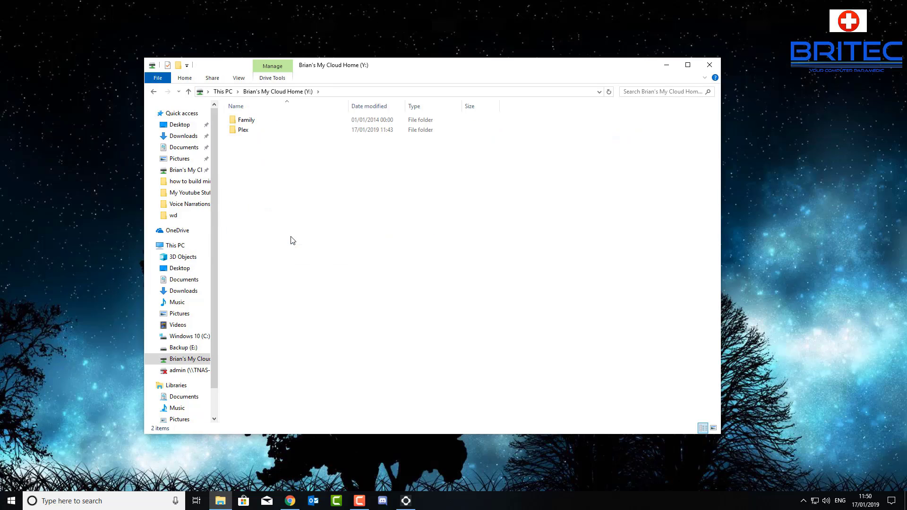
pyautogui.doubleClick(259, 136)
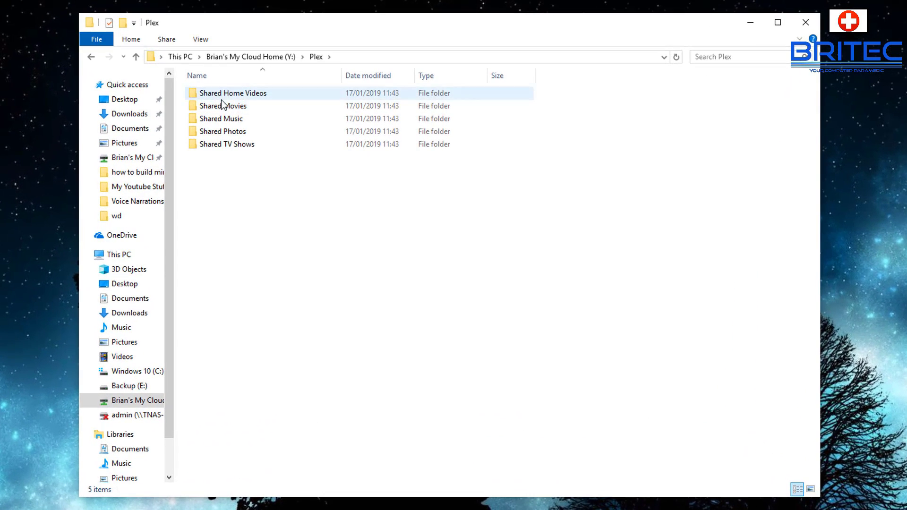
pyautogui.moveTo(215, 150)
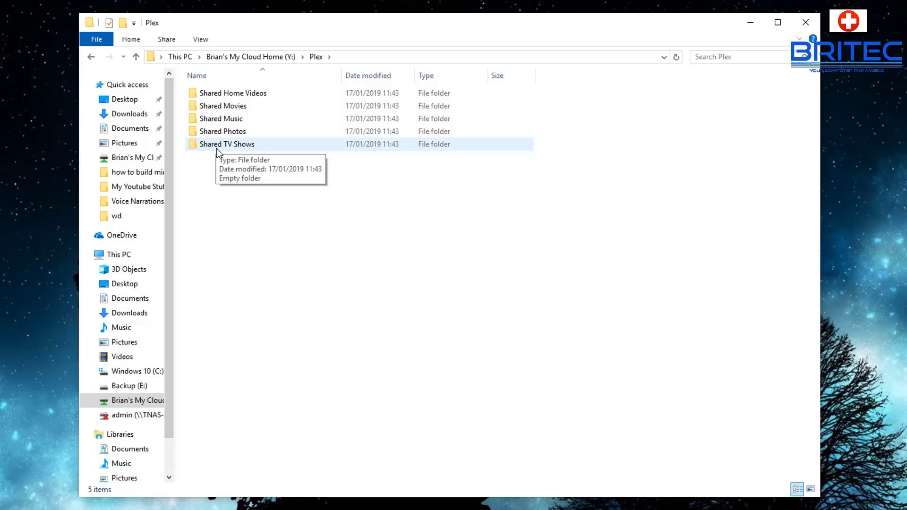
pyautogui.click(228, 109)
pyautogui.doubleClick(228, 108)
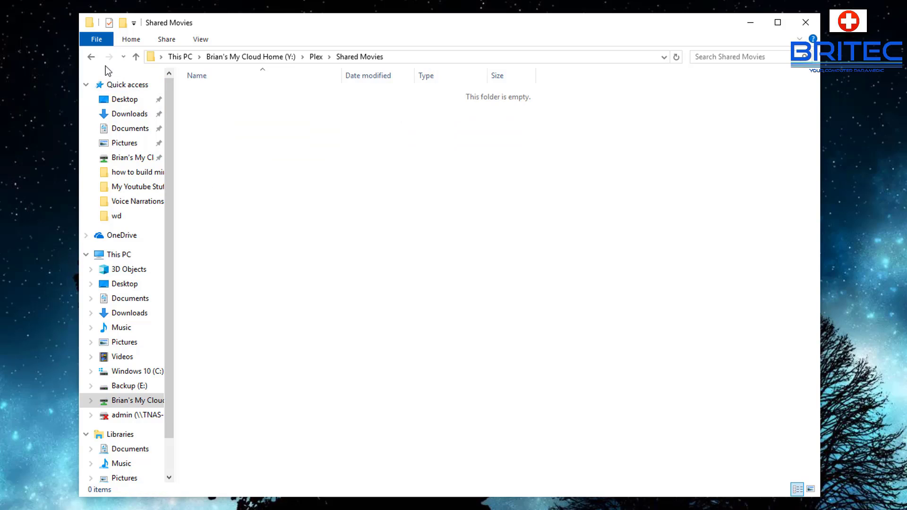
pyautogui.click(93, 57)
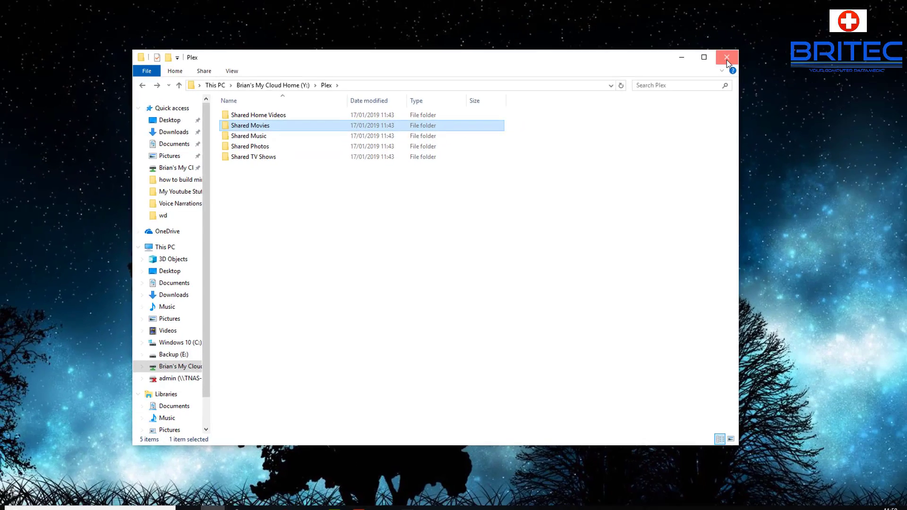
pyautogui.click(798, 26)
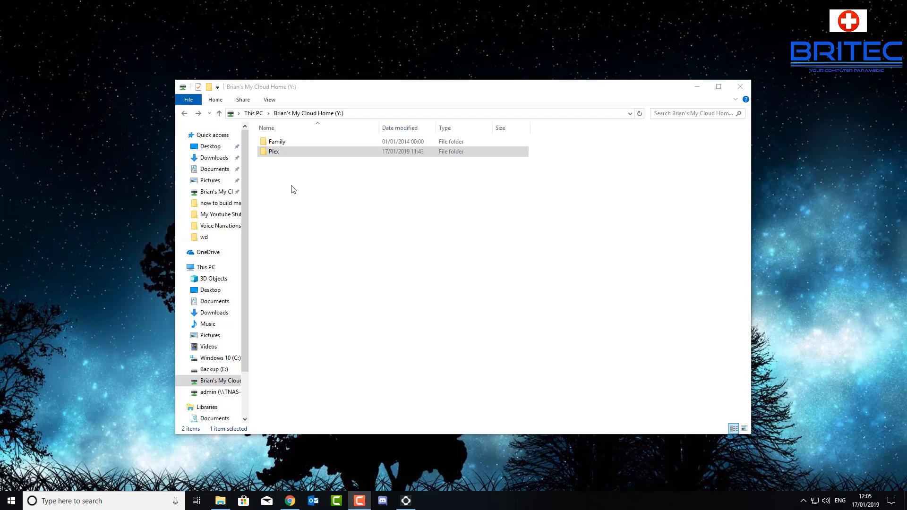
# Step: Open Shared Movies inside the Plex folder on the My Cloud Home drive and create a new folder with the default name
pyautogui.doubleClick(279, 156)
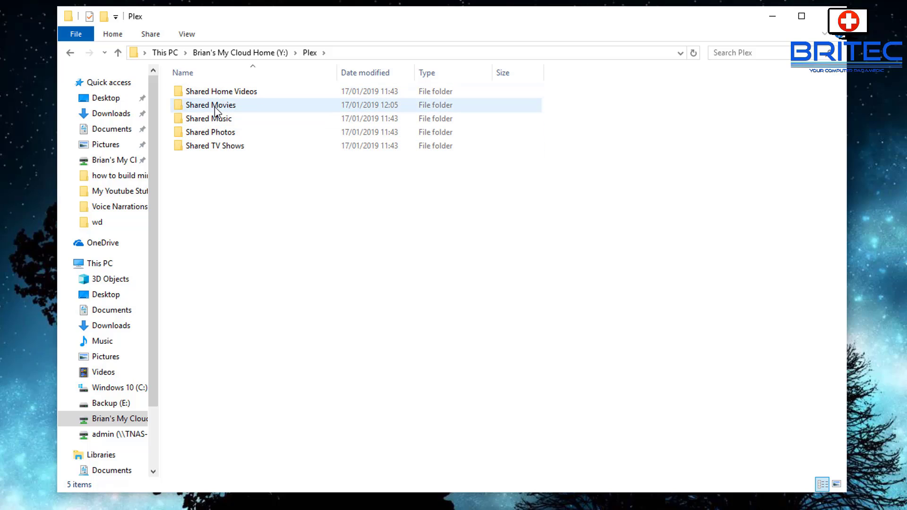
pyautogui.doubleClick(239, 107)
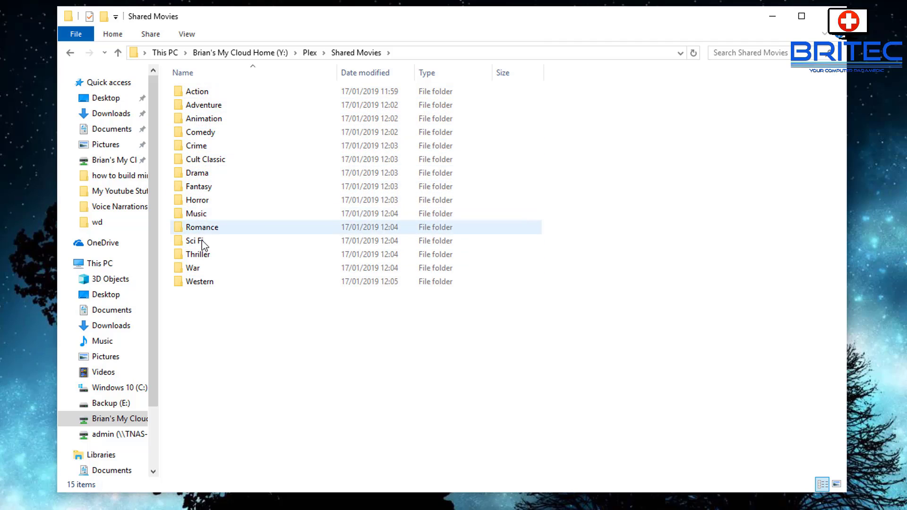
pyautogui.rightClick(198, 311)
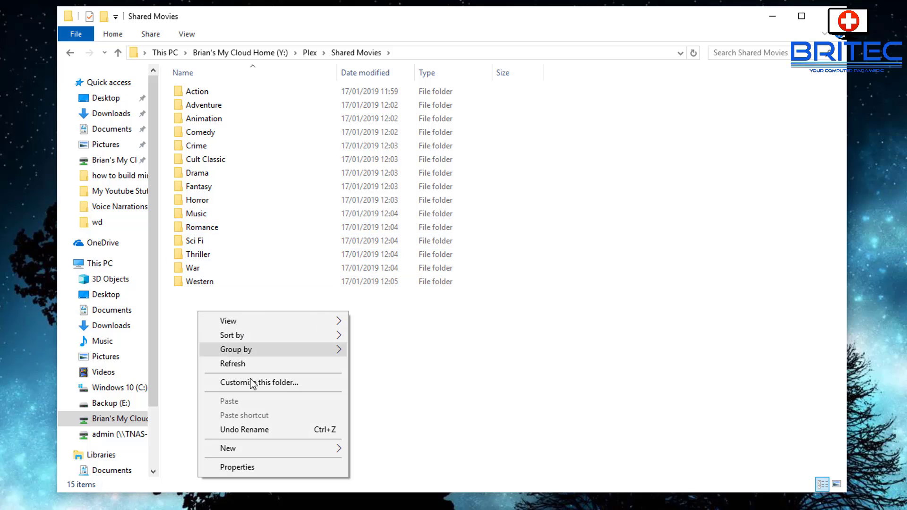
pyautogui.moveTo(262, 451)
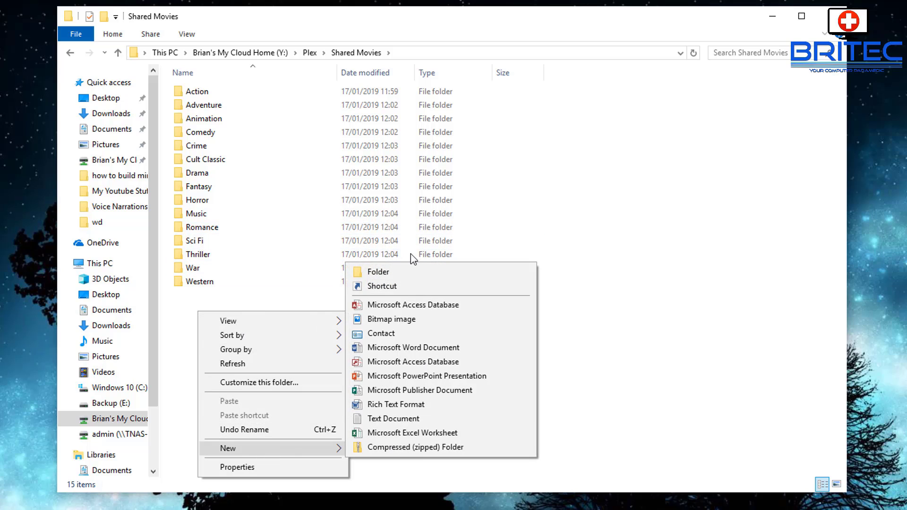
pyautogui.click(397, 273)
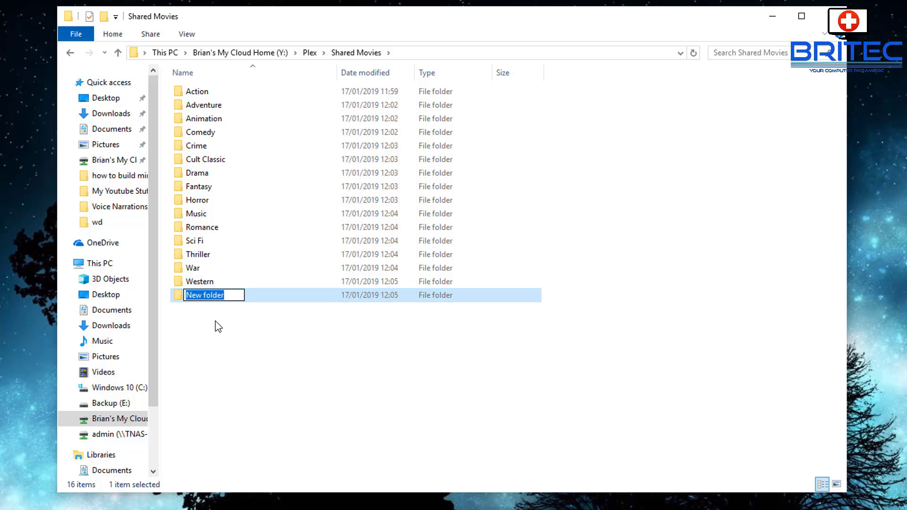
pyautogui.click(274, 301)
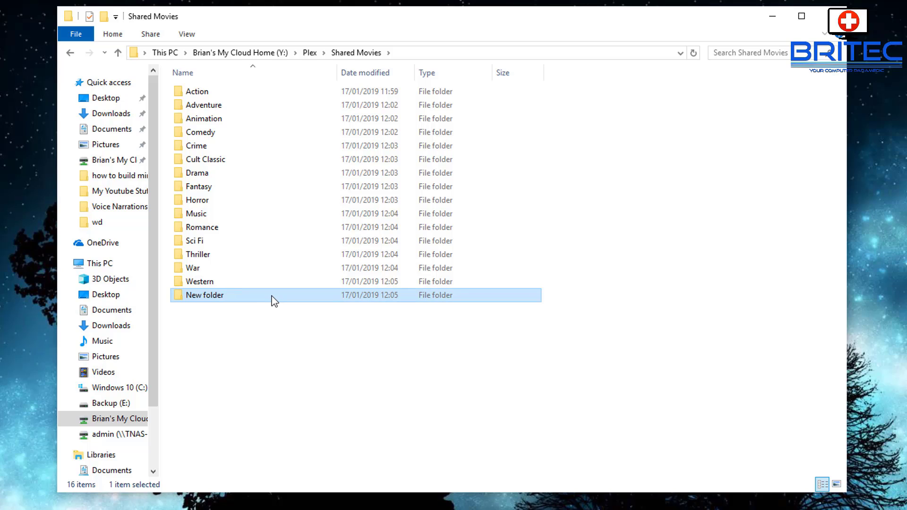
# Step: Permanently delete the newly created folder from Shared Movies
pyautogui.rightClick(273, 300)
pyautogui.click(325, 252)
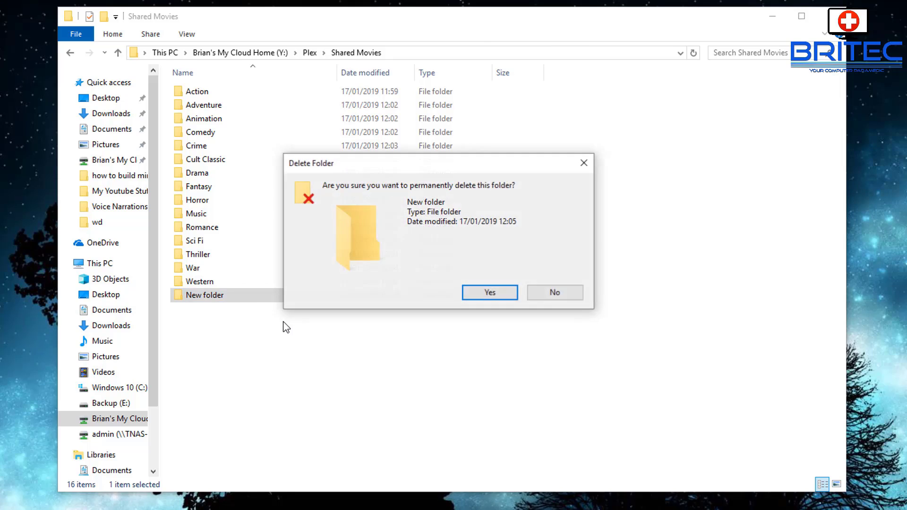
pyautogui.click(489, 294)
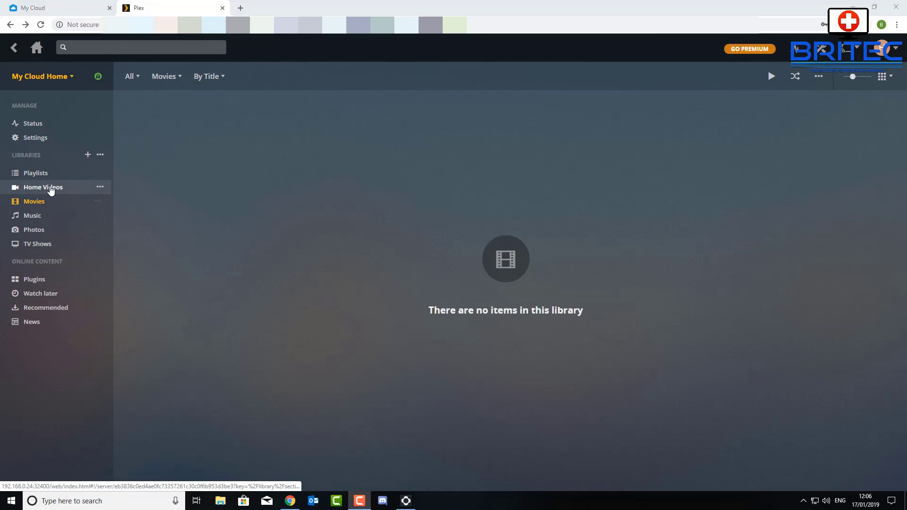
# Step: Open the Movies library in the Plex web app and scan its library files
pyautogui.click(61, 201)
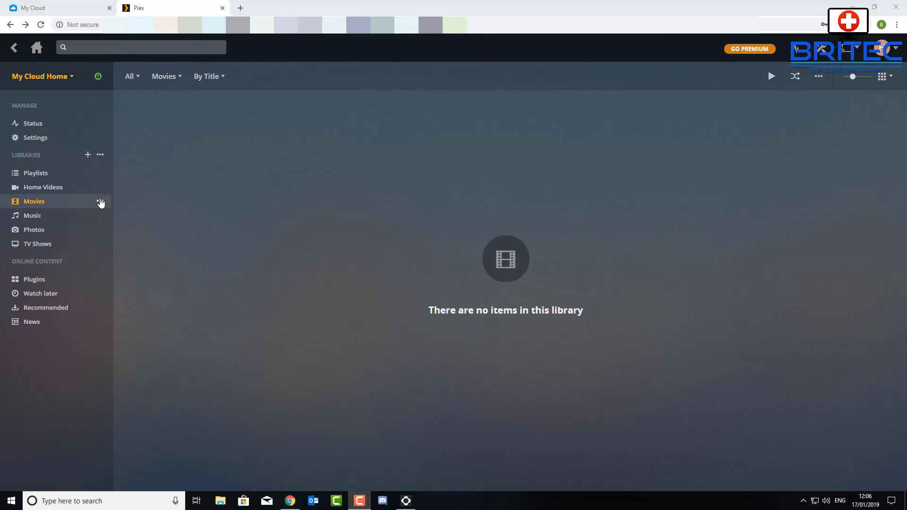
pyautogui.click(100, 201)
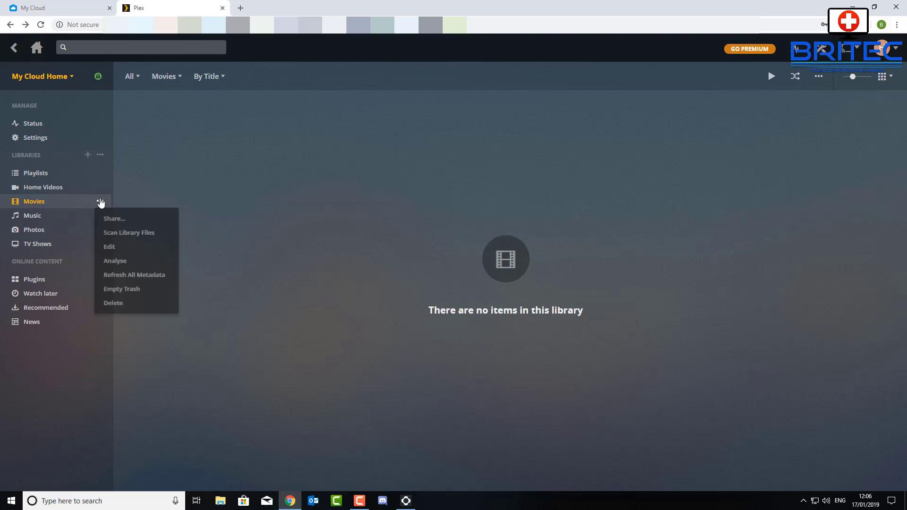
pyautogui.click(128, 233)
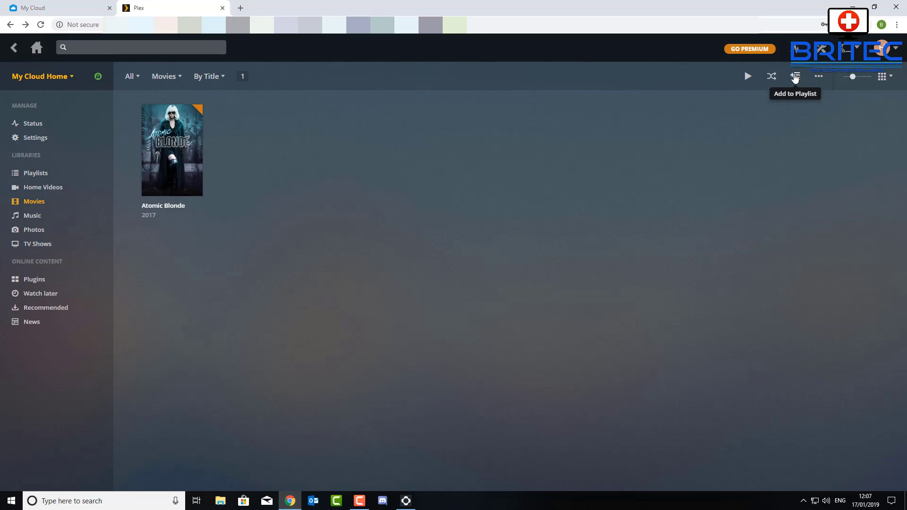
# Step: Review the Movies library's additional playback options and its available view layouts without changing anything
pyautogui.click(823, 80)
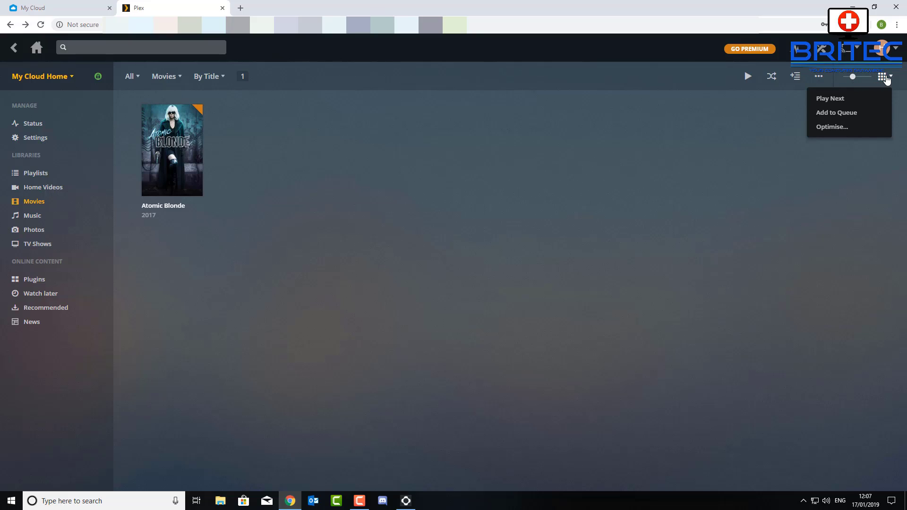
pyautogui.click(766, 143)
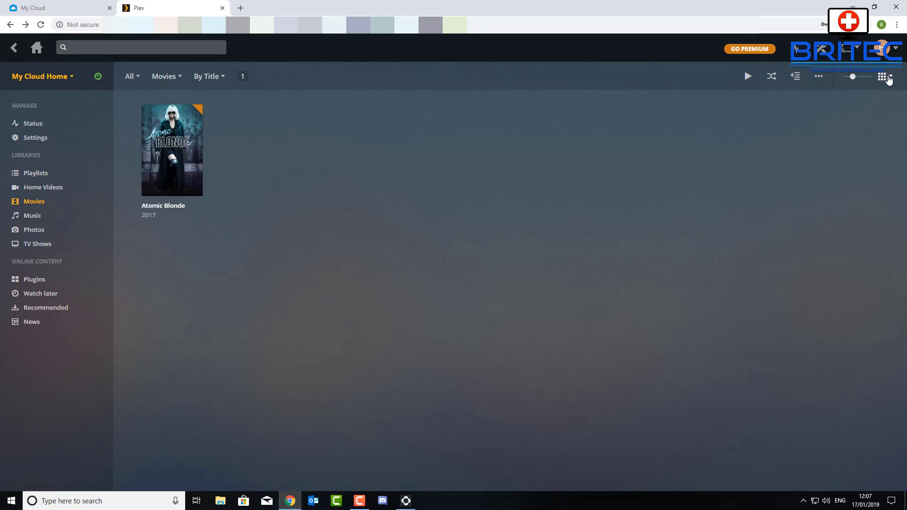
pyautogui.click(889, 79)
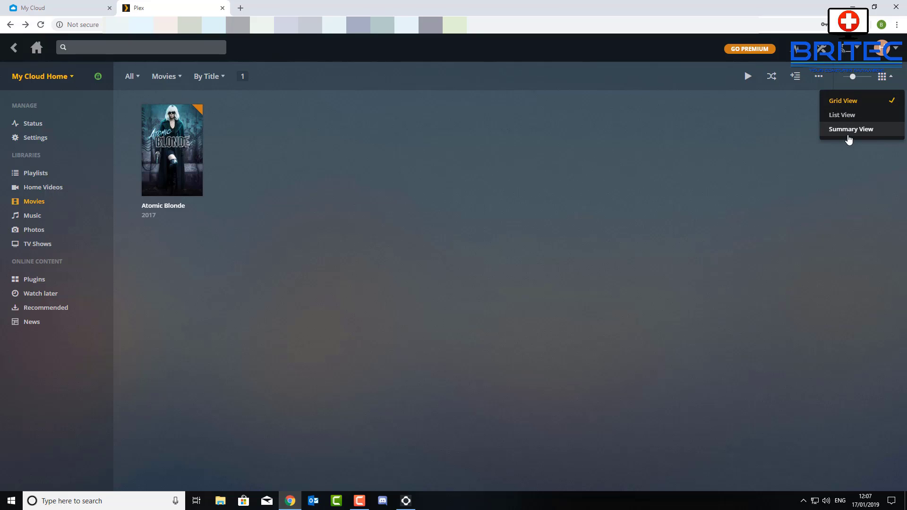
pyautogui.click(738, 169)
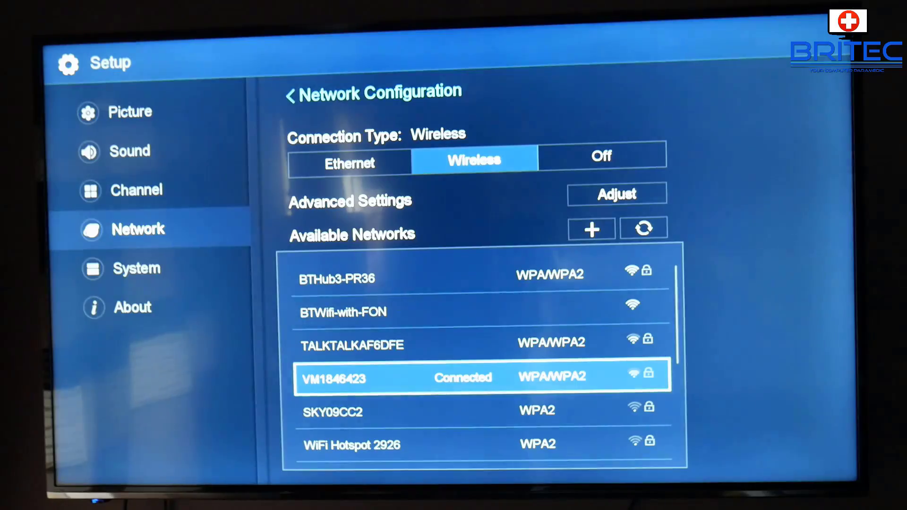
# Step: Return to the smart TV's home screen from Network Configuration and go to the Premium apps
pyautogui.press('Home')
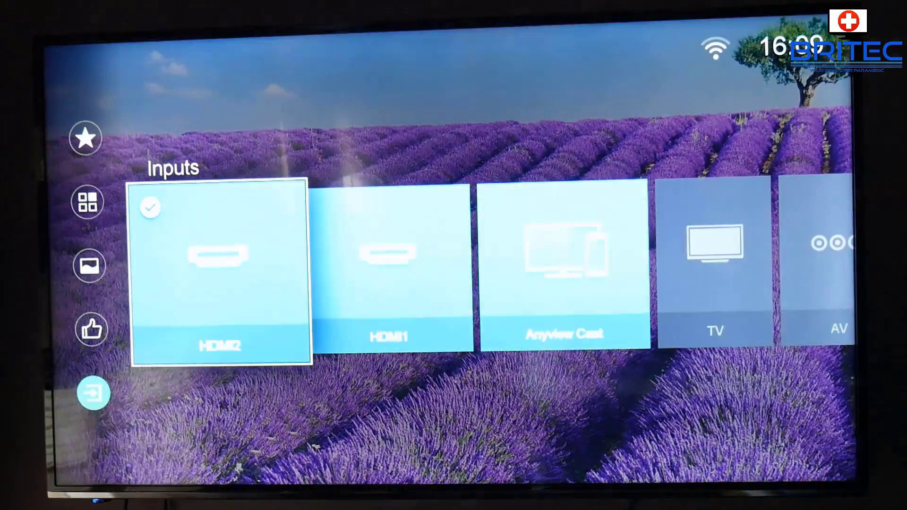
pyautogui.press('Up')
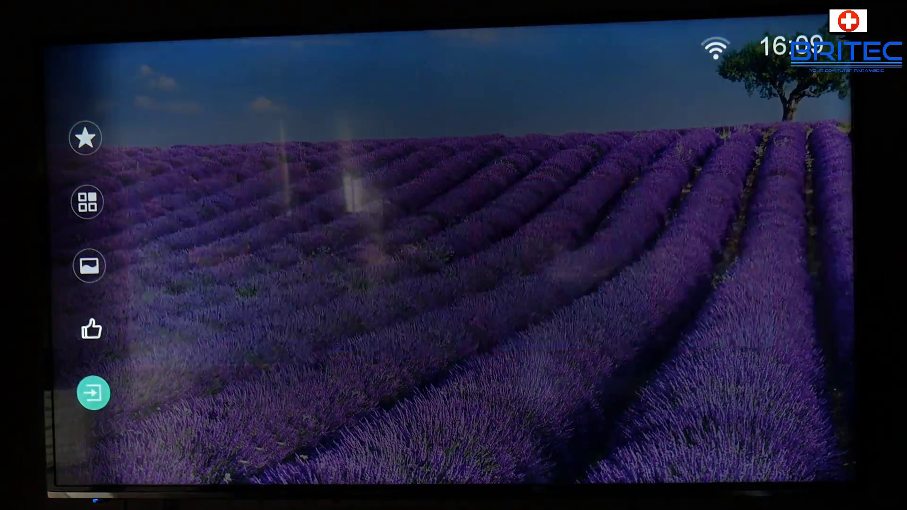
pyautogui.press('Up')
pyautogui.press('Up')
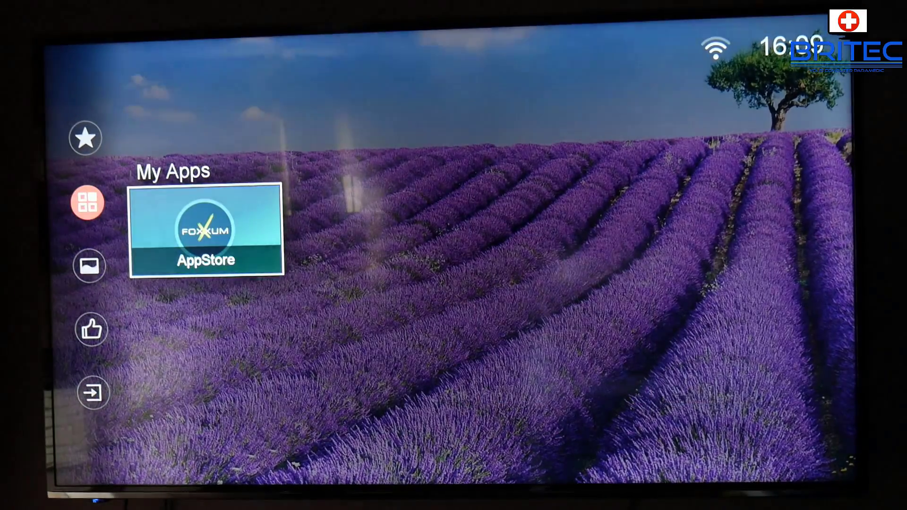
pyautogui.press('Up')
pyautogui.press('Right')
pyautogui.press('Right')
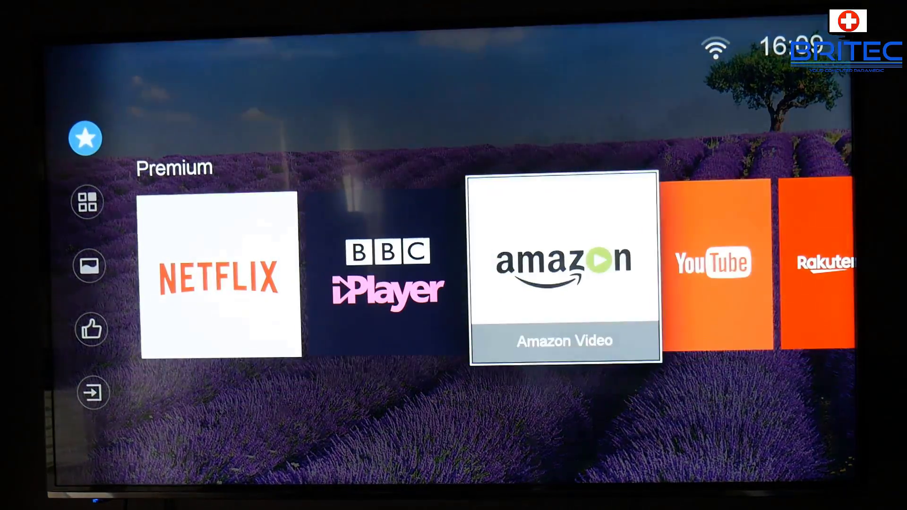
# Step: Find the Plex app among the TV's Premium apps and open it
pyautogui.press('Right')
pyautogui.press('Right')
pyautogui.press('Right')
pyautogui.press('Right')
pyautogui.press('Right')
pyautogui.press('Right')
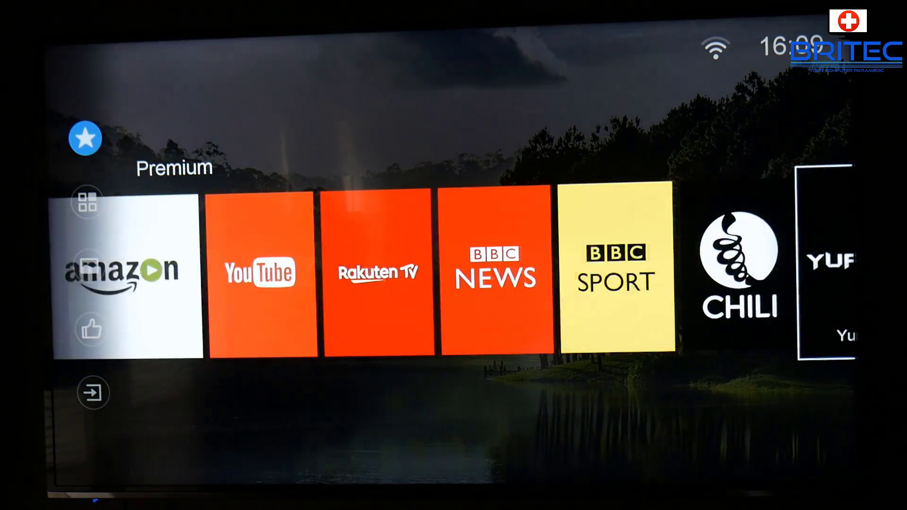
pyautogui.press('Right')
pyautogui.press('Right')
pyautogui.press('Right')
pyautogui.press('Right')
pyautogui.press('Right')
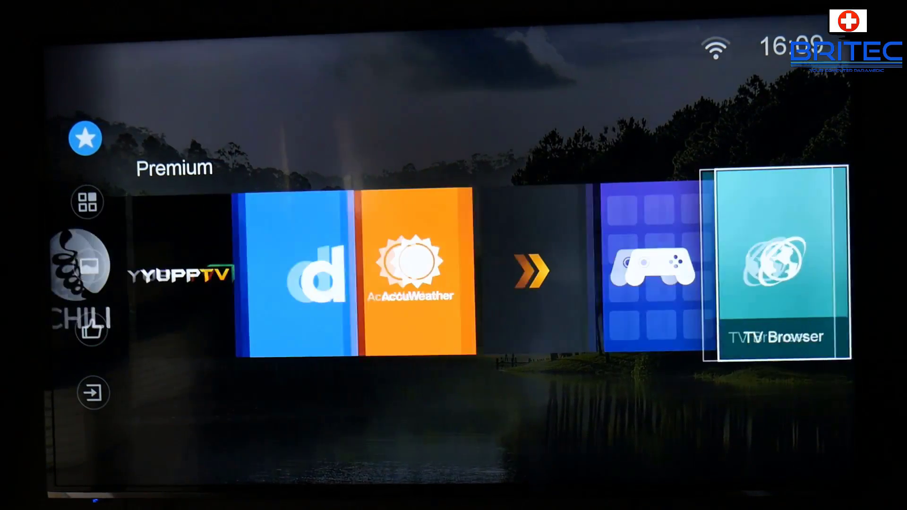
pyautogui.press('Left')
pyautogui.press('Left')
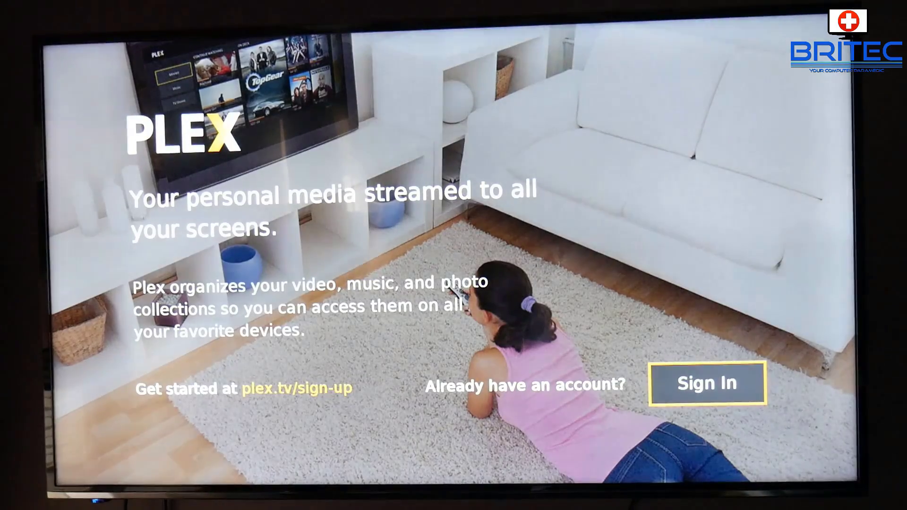
# Step: Start the Plex sign-in on the TV, enter the 4-character code on the plex.tv/link page, and link the account
pyautogui.press('Return')
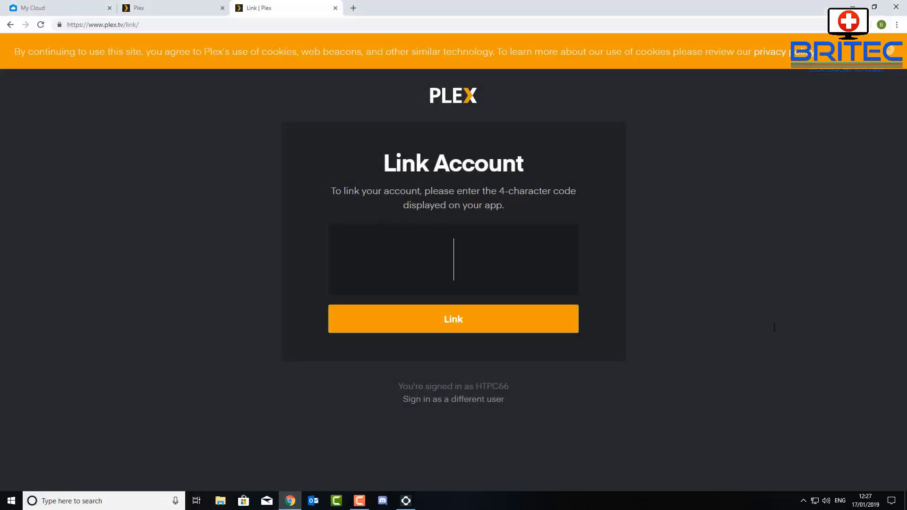
pyautogui.write('RC')
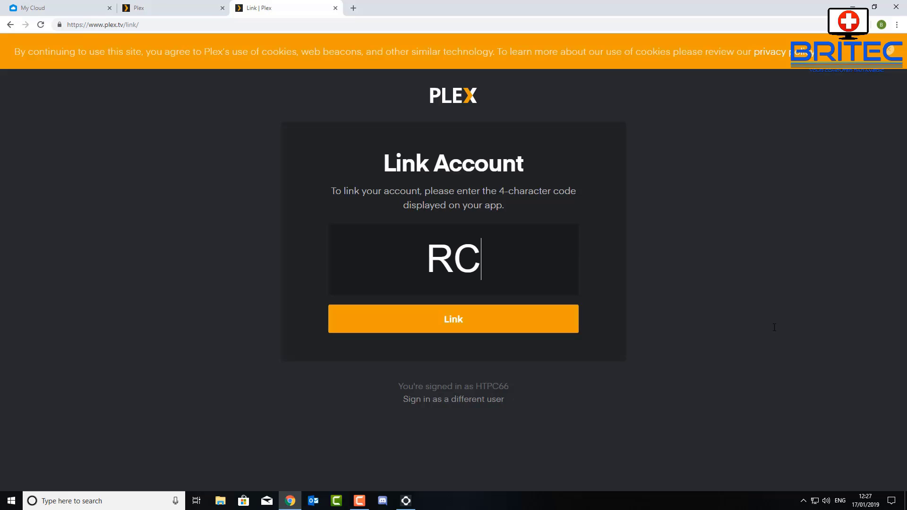
pyautogui.write('FC')
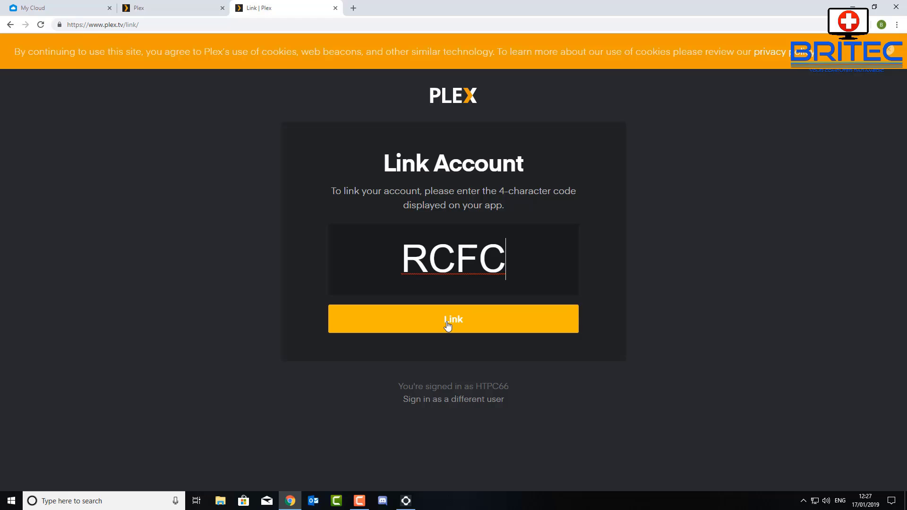
pyautogui.click(448, 325)
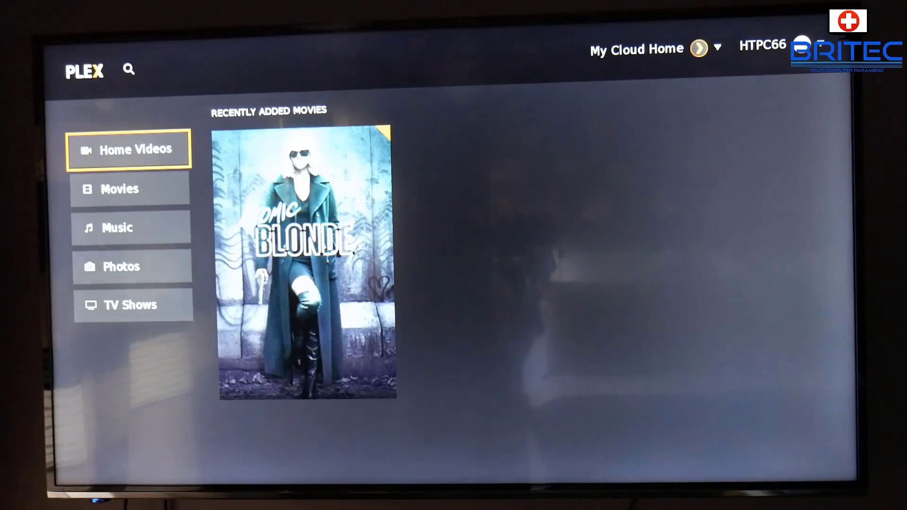
# Step: Open Atomic Blonde from Recently Added Movies in the TV's Plex app
pyautogui.press('Down')
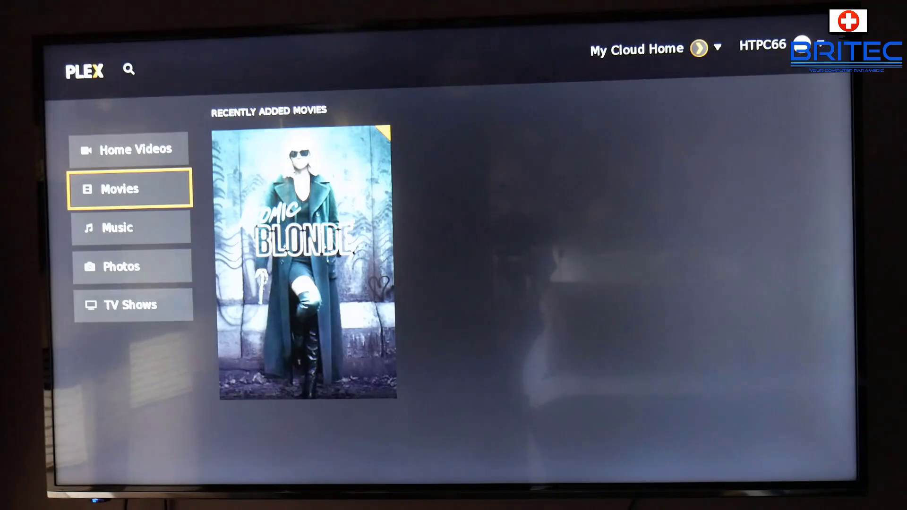
pyautogui.press('Right')
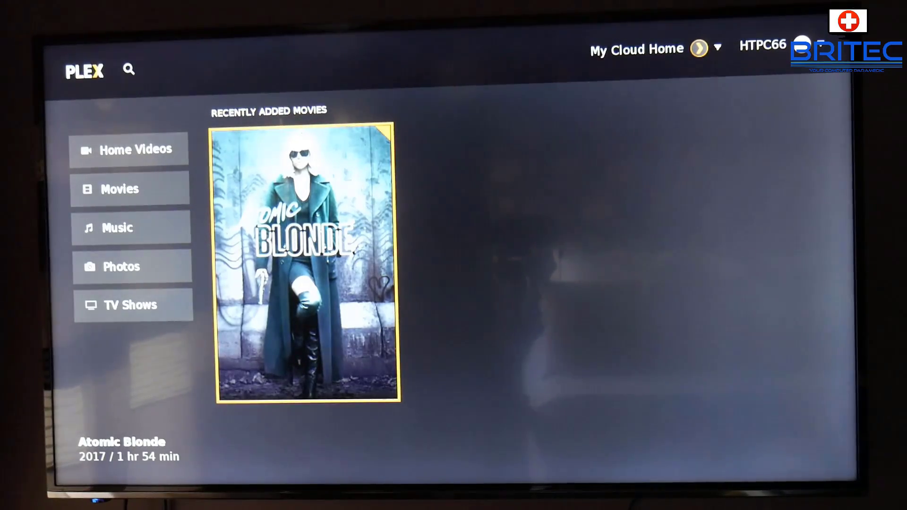
pyautogui.press('Return')
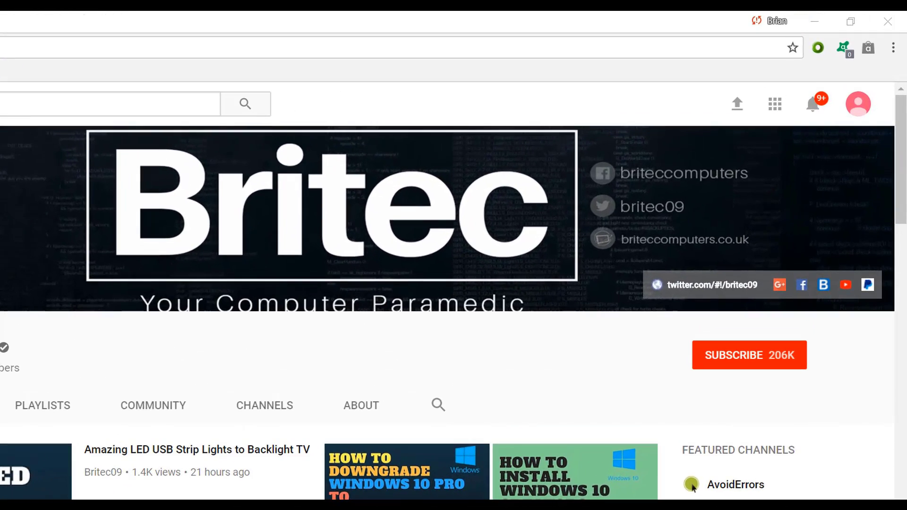
# Step: Switch to YouTube and subscribe to the Britec channel
pyautogui.click(760, 367)
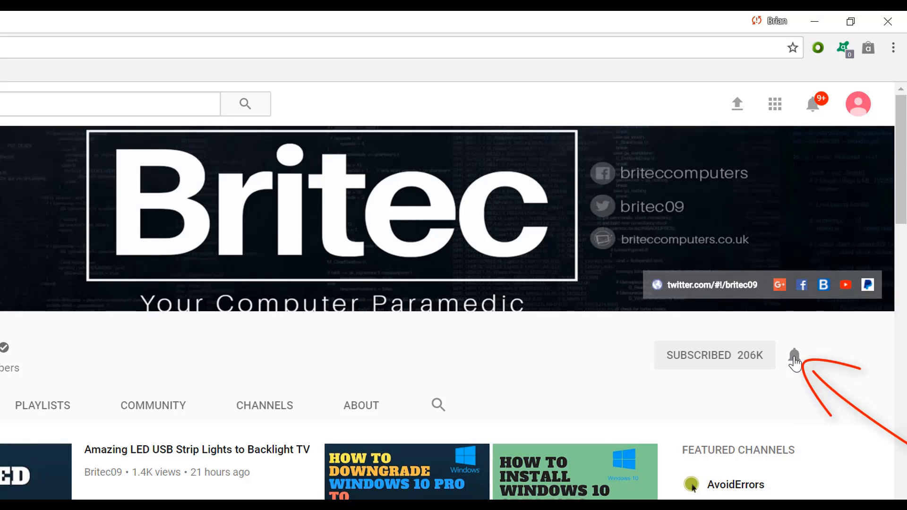